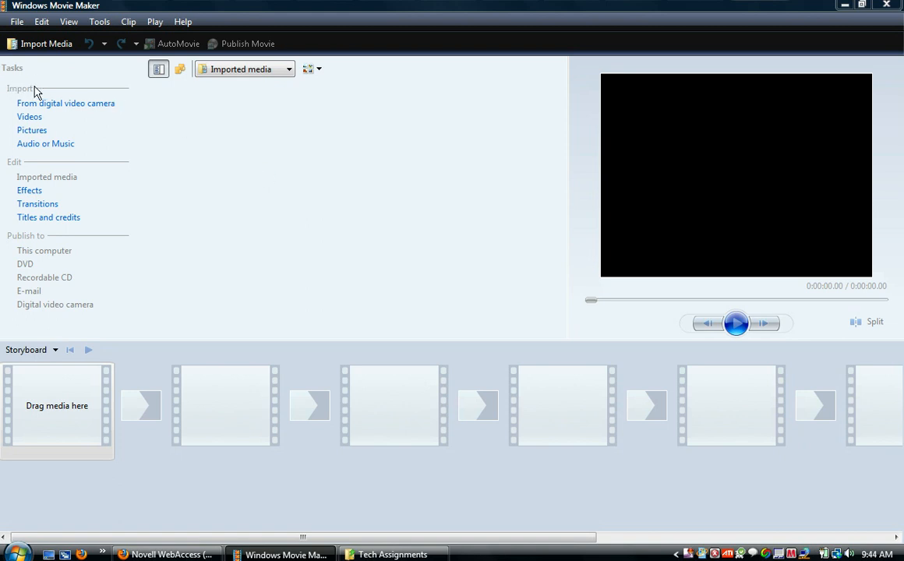
Import the crash_poster, Goodfellas f and matrixB1024X768 pictures from Documents > Academy ISS > Tech > Tech Assignments > Tech 1B Movie Maker > Pics.
left_click(32, 131)
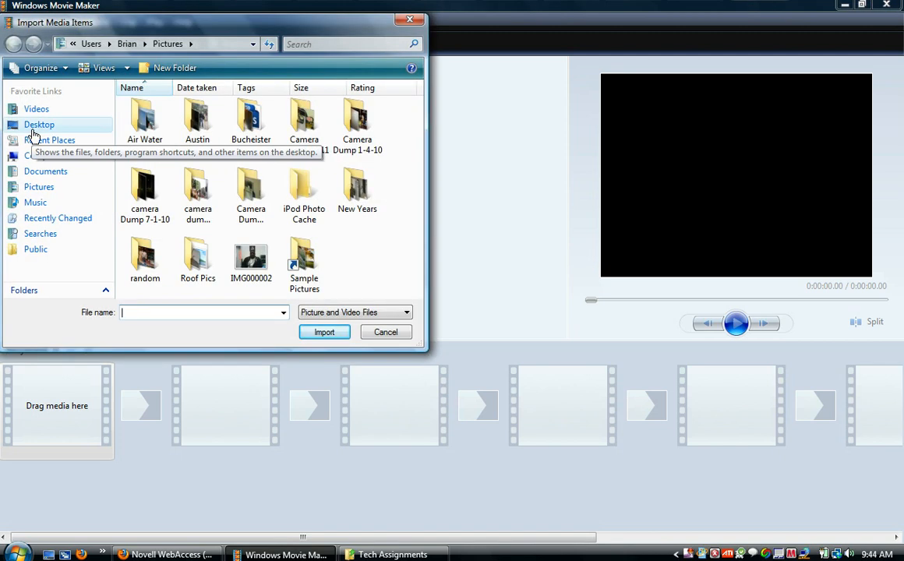
left_click(48, 173)
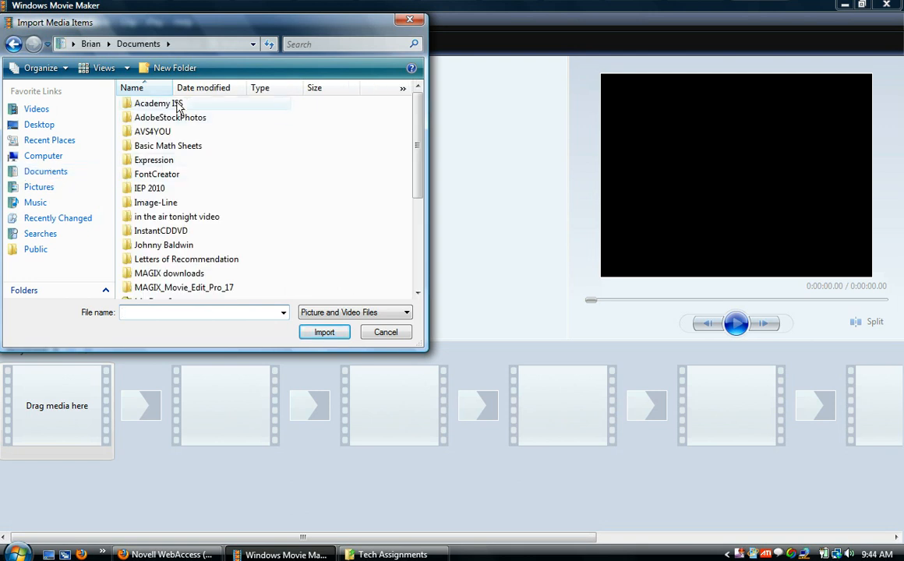
double_click(176, 103)
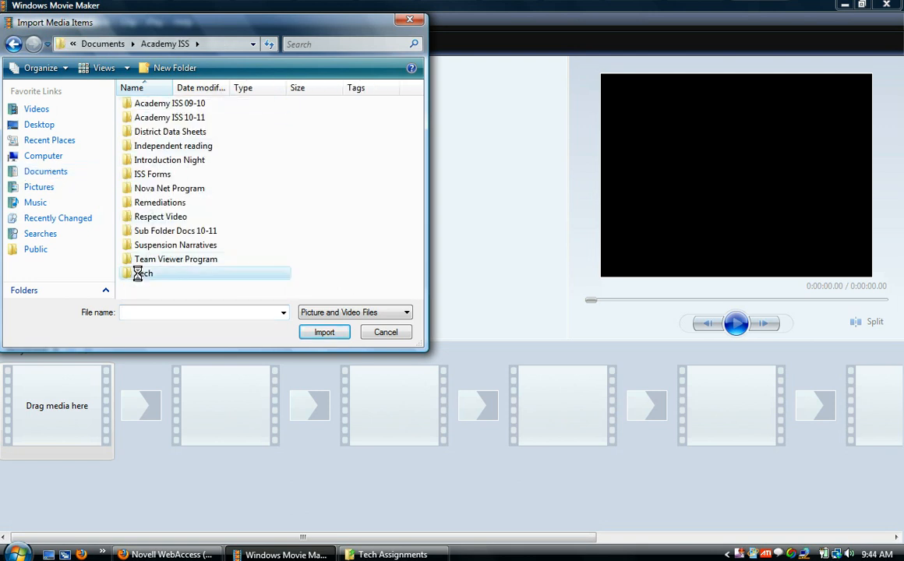
double_click(138, 273)
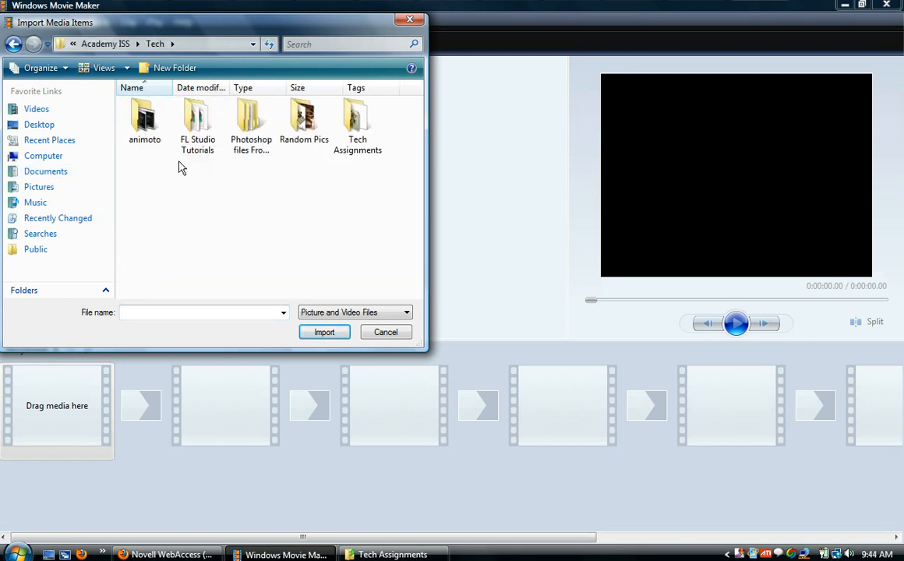
double_click(359, 119)
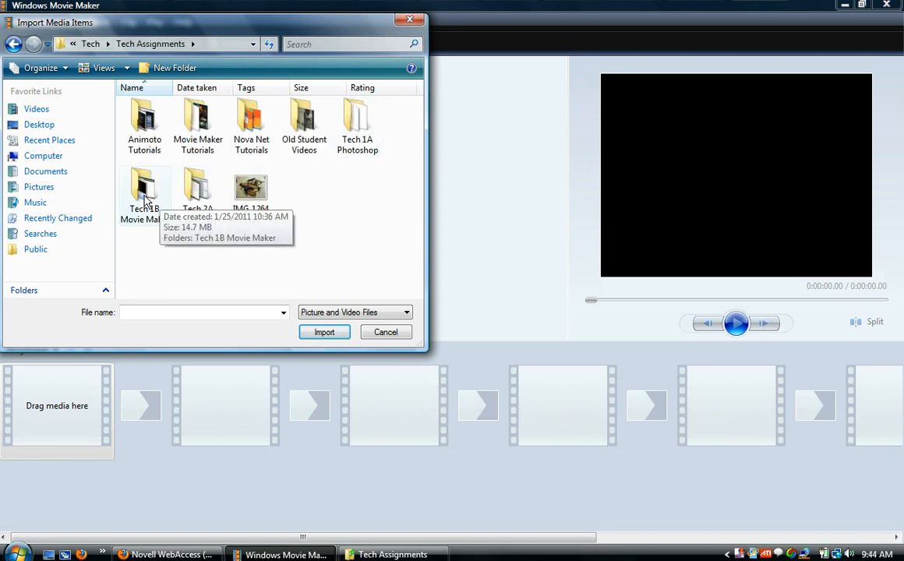
double_click(148, 191)
double_click(143, 119)
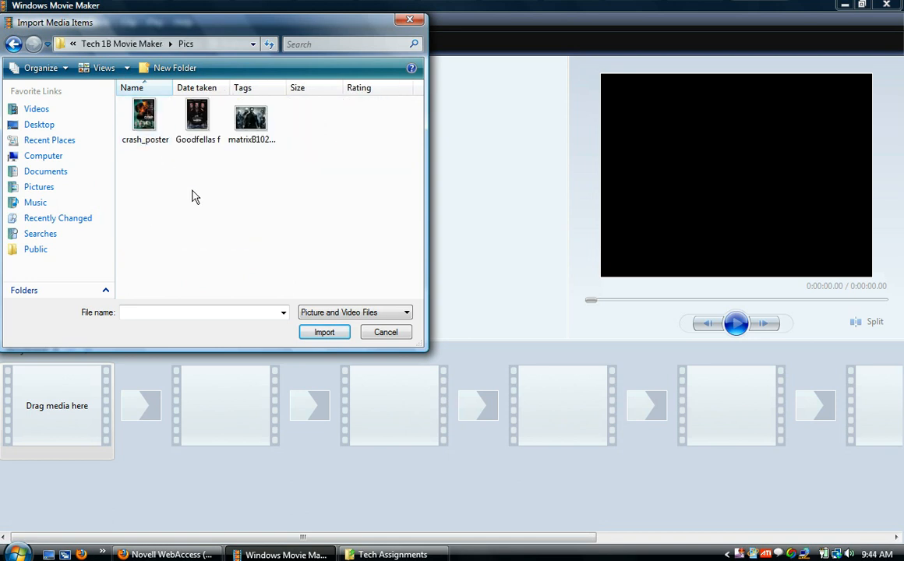
left_click_drag(264, 219, 148, 112)
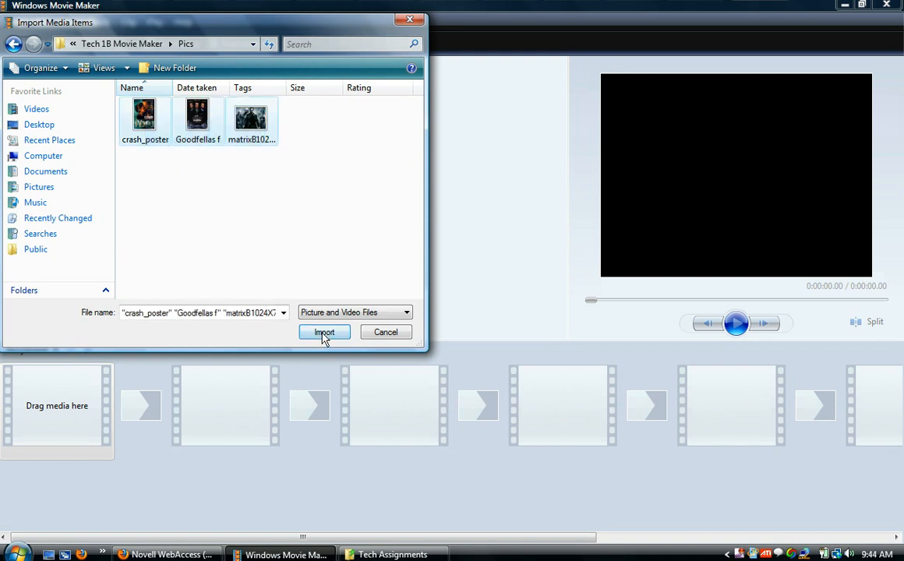
left_click(324, 334)
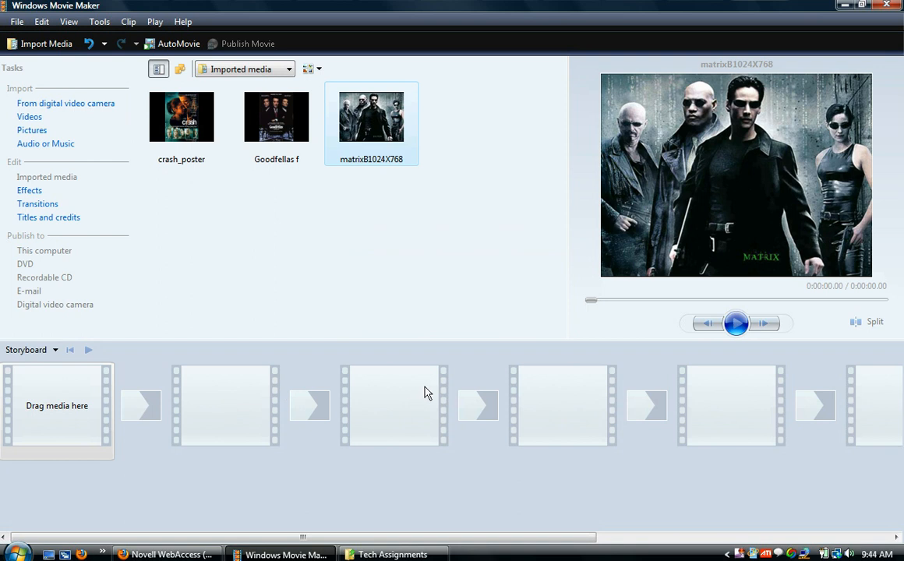
Place crash_poster, Goodfellas f and matrixB1024X768 in that order in the first three storyboard slots.
left_click_drag(183, 115, 53, 404)
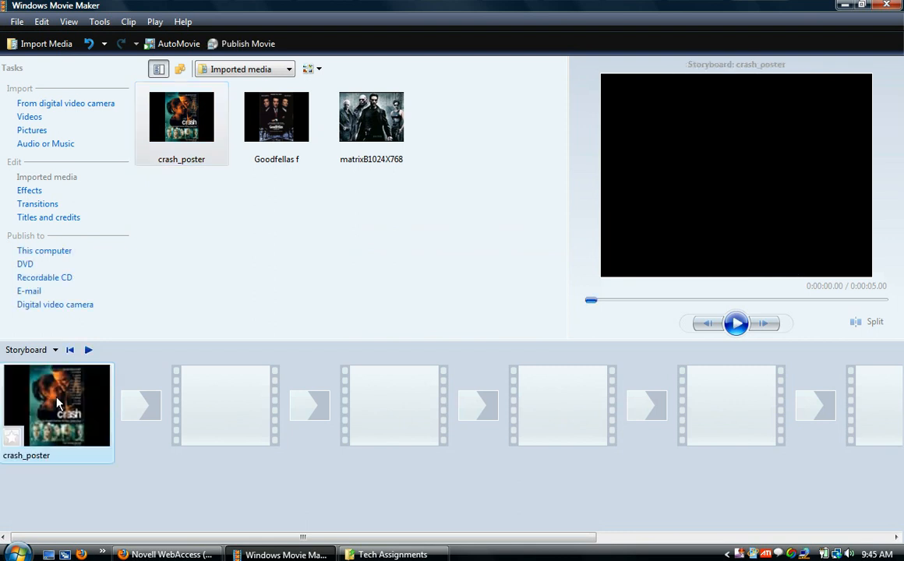
left_click_drag(289, 121, 244, 406)
left_click_drag(363, 162, 394, 394)
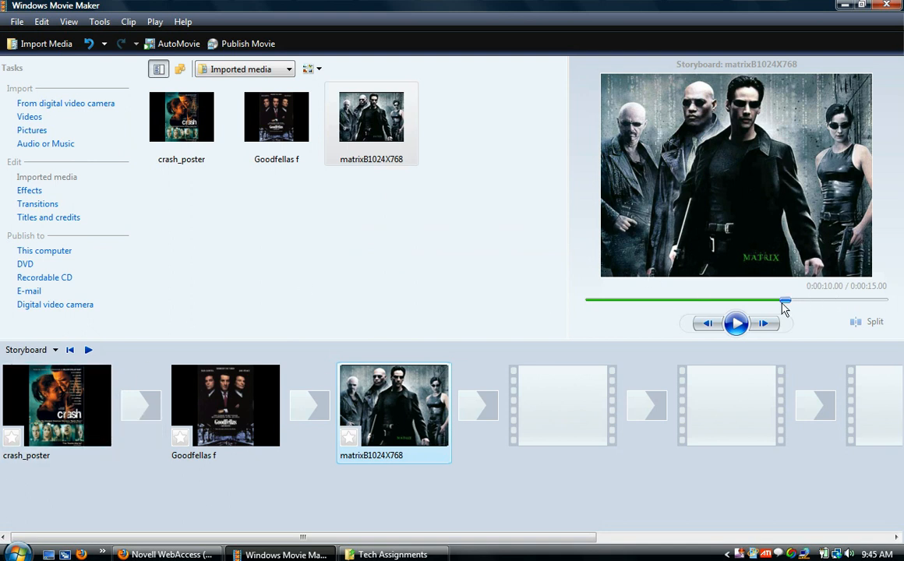
Rewind the storyboard to the beginning and preview the picture sequence.
left_click_drag(782, 304, 572, 304)
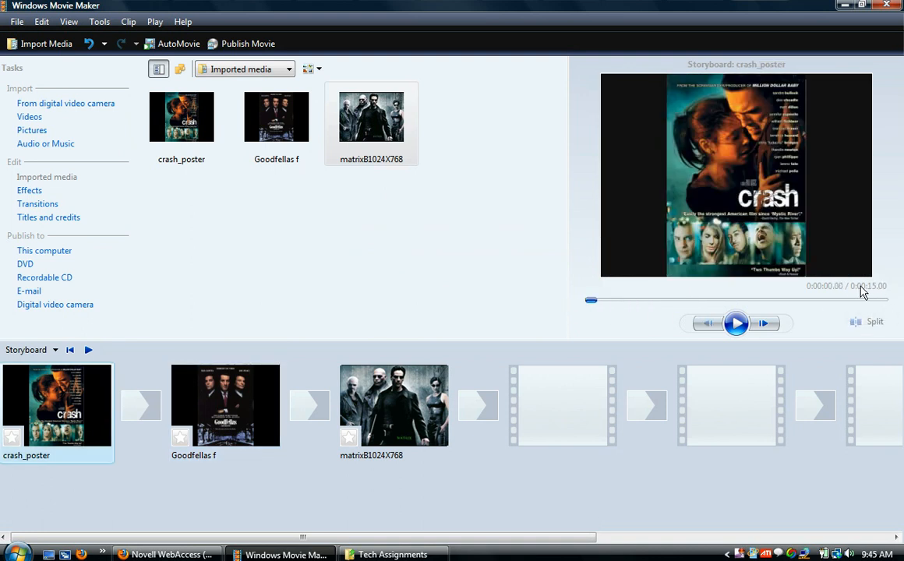
left_click(737, 325)
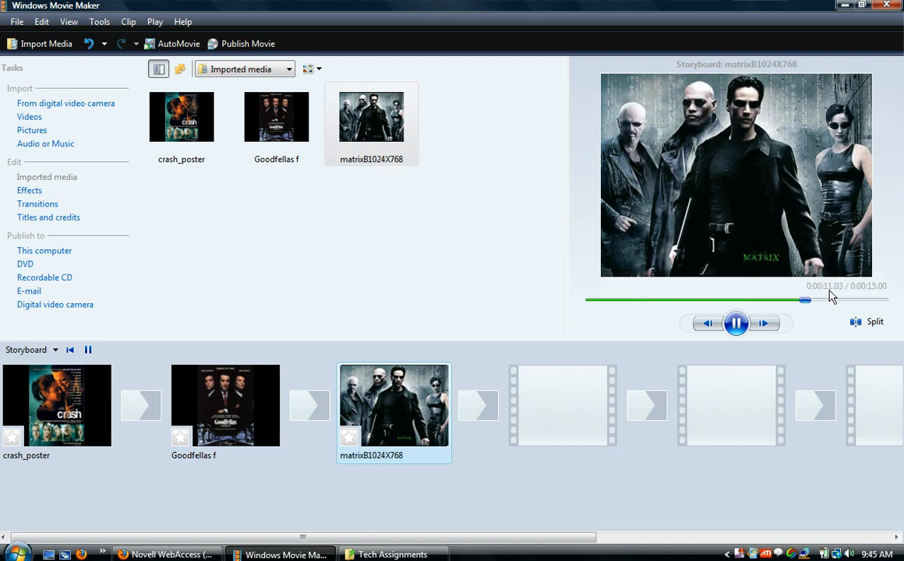
left_click(737, 324)
left_click(739, 323)
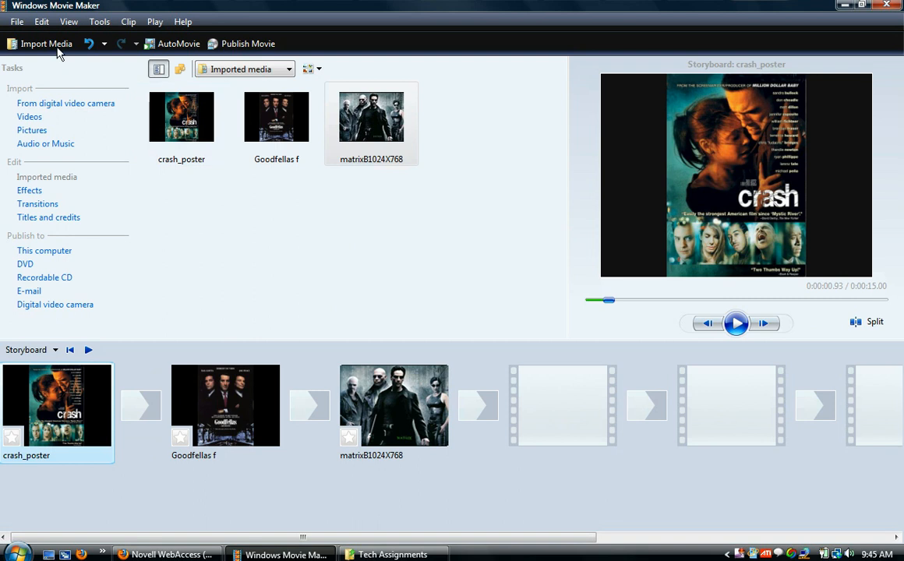
Start publishing the movie to this computer and name it "Movie Storyboard 1".
left_click(15, 23)
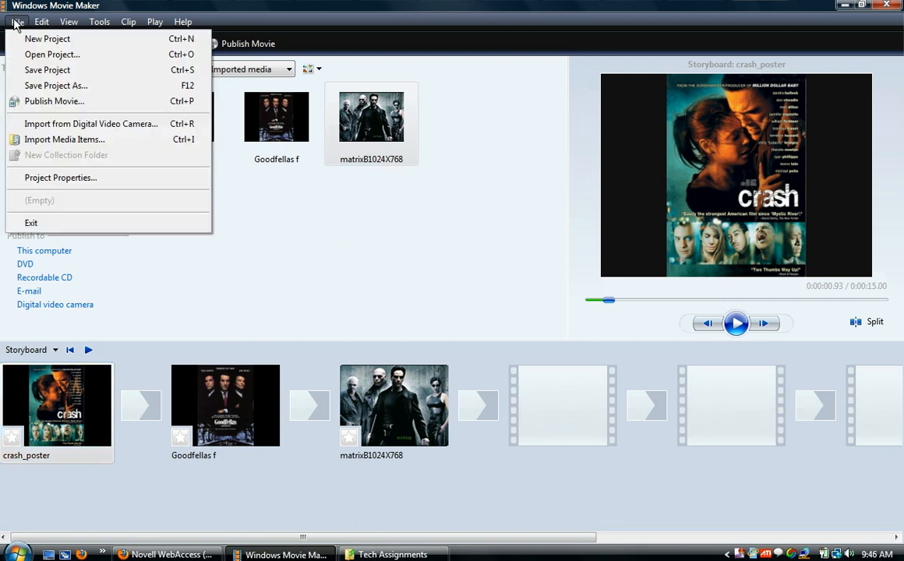
left_click(50, 102)
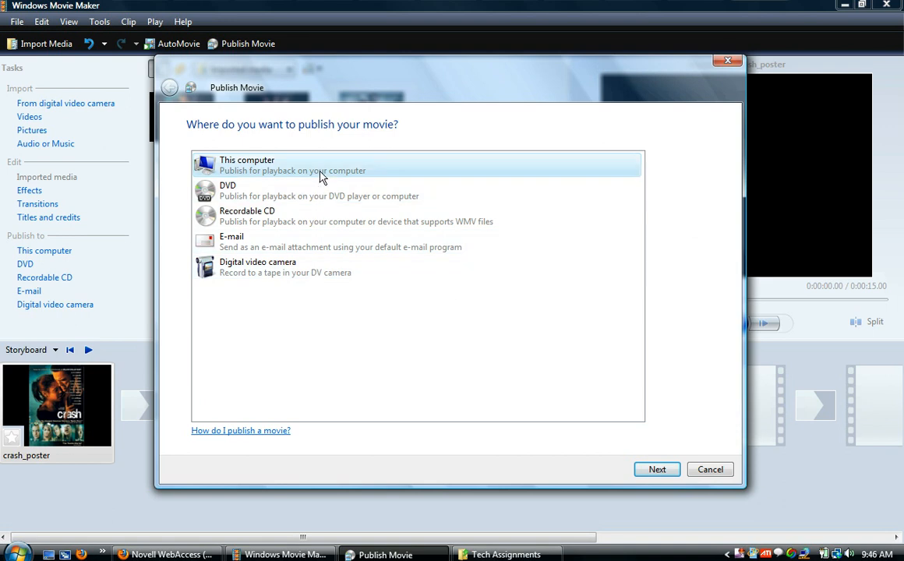
left_click(657, 472)
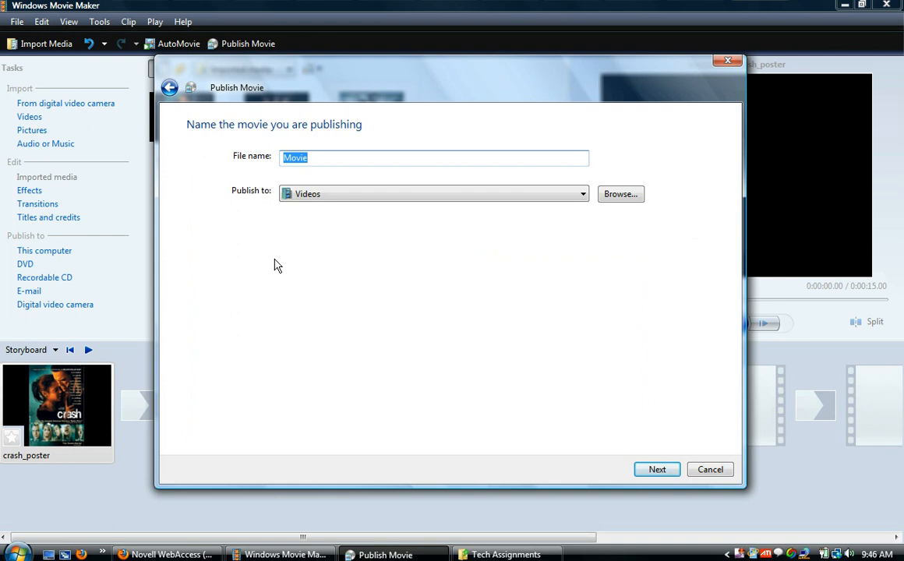
type("Mo")
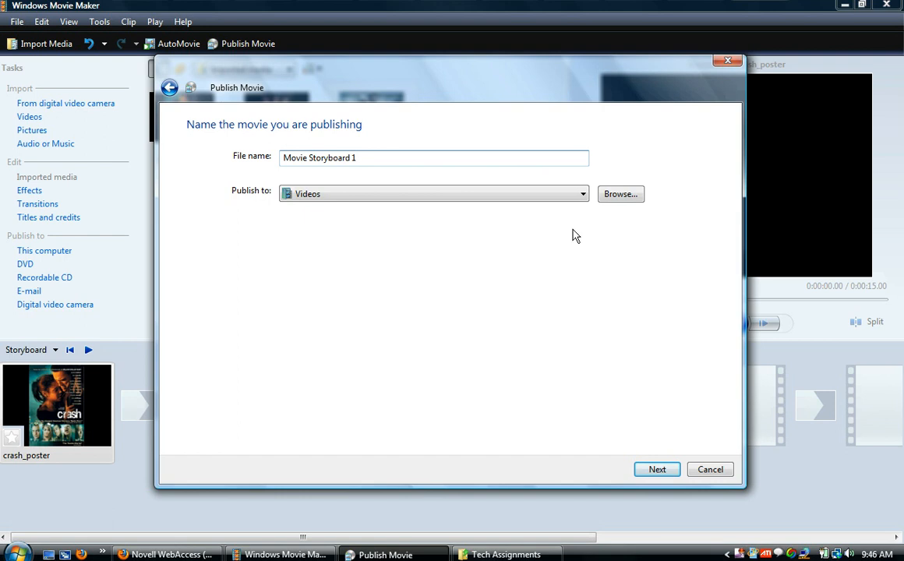
Set the publish destination to the user's Desktop folder and continue to the movie quality settings.
left_click(630, 200)
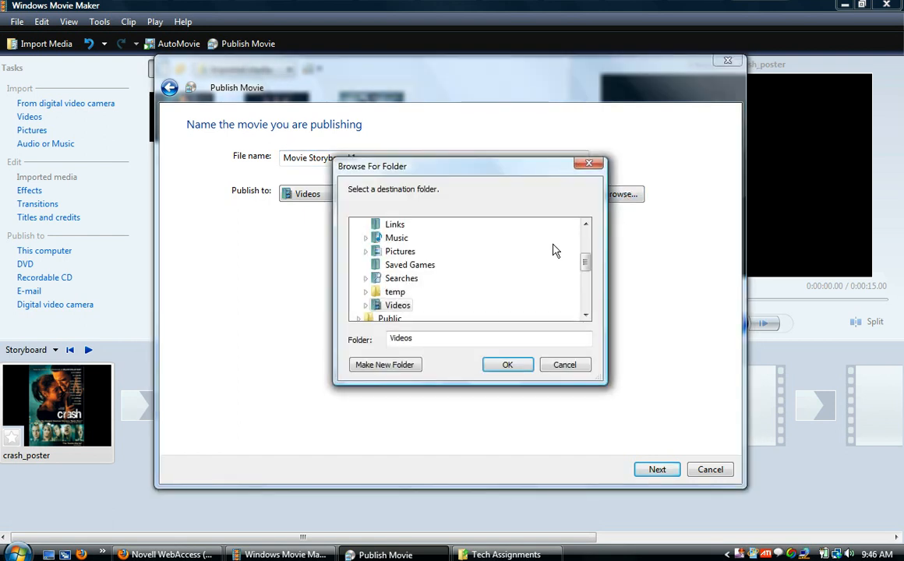
left_click_drag(588, 266, 586, 239)
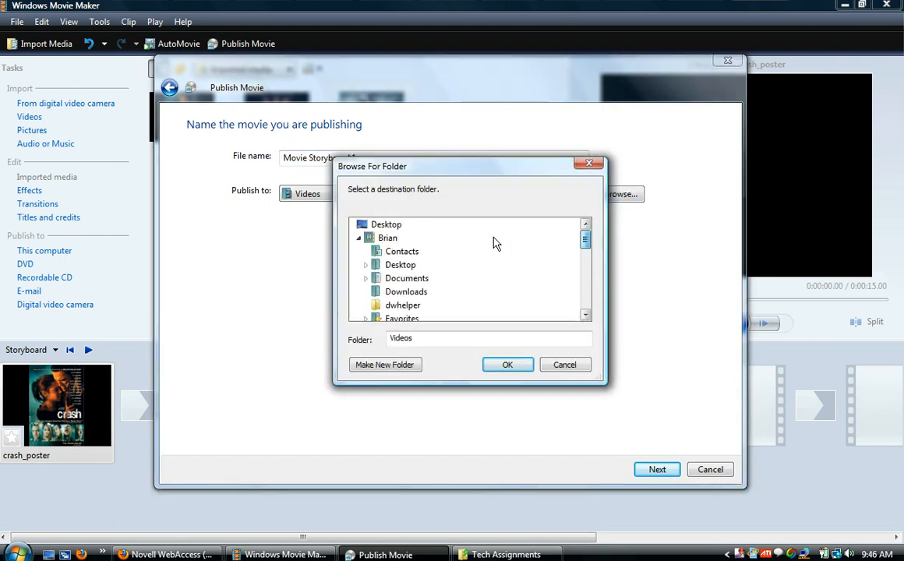
left_click(405, 270)
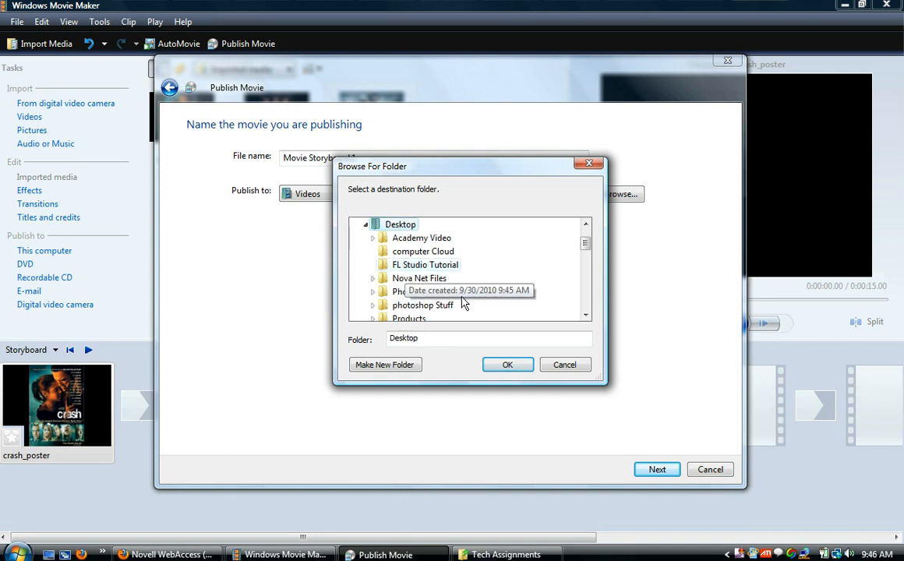
left_click(503, 366)
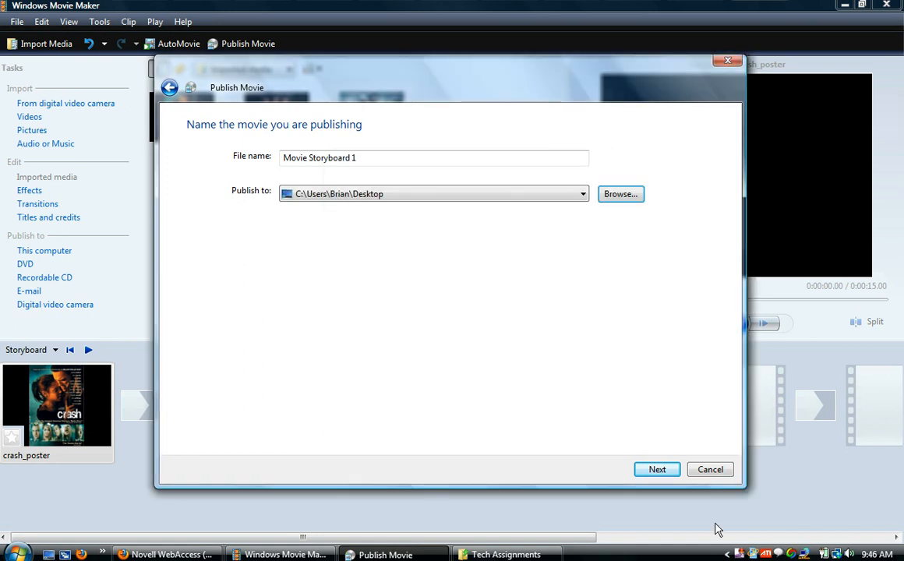
left_click(653, 470)
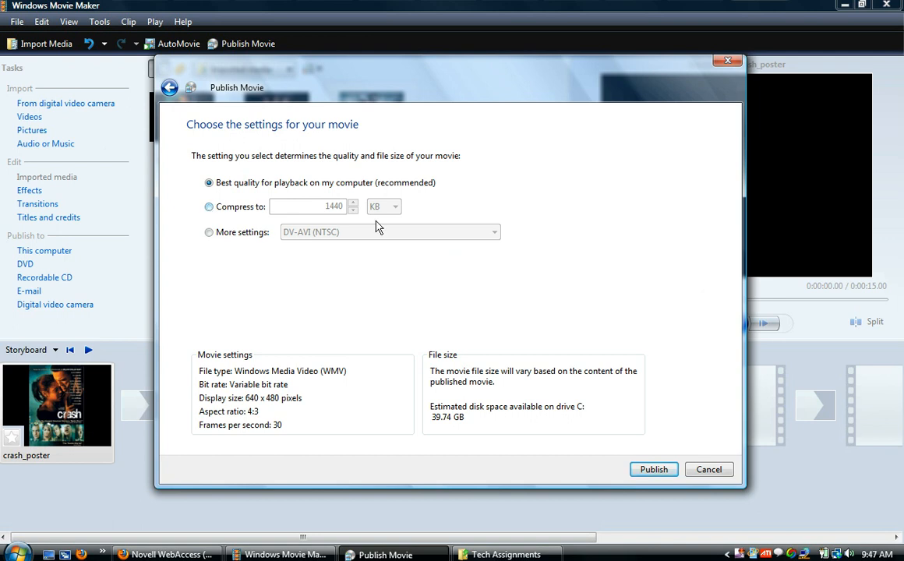
left_click(228, 235)
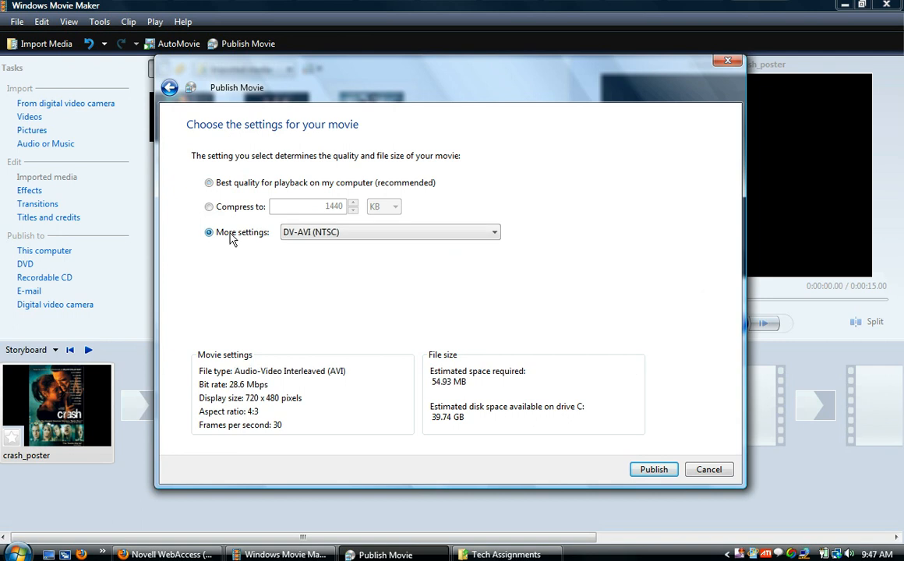
left_click(492, 233)
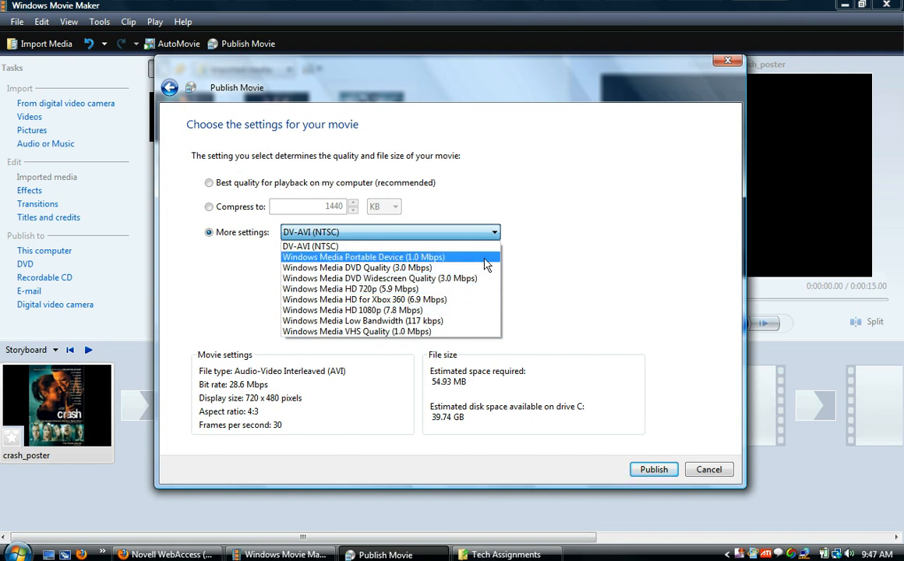
left_click(544, 261)
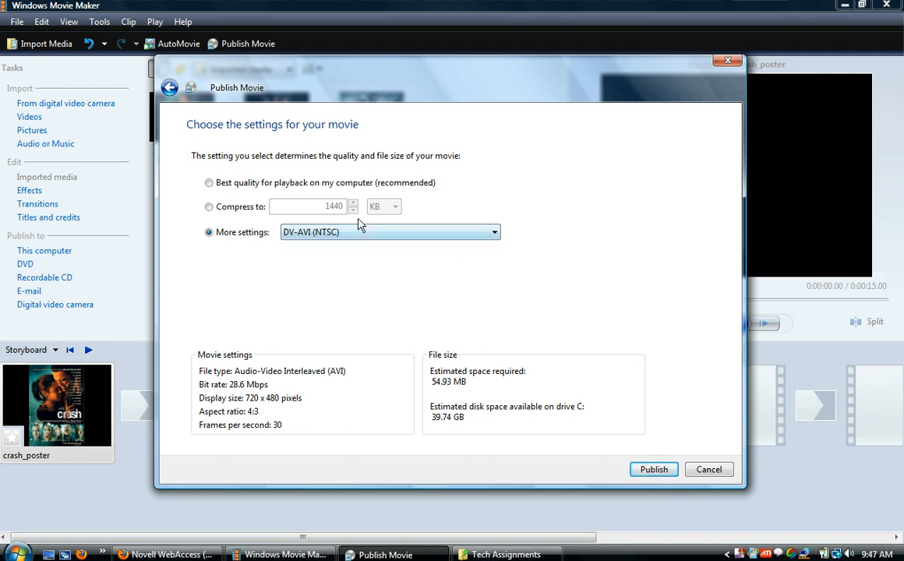
left_click(209, 184)
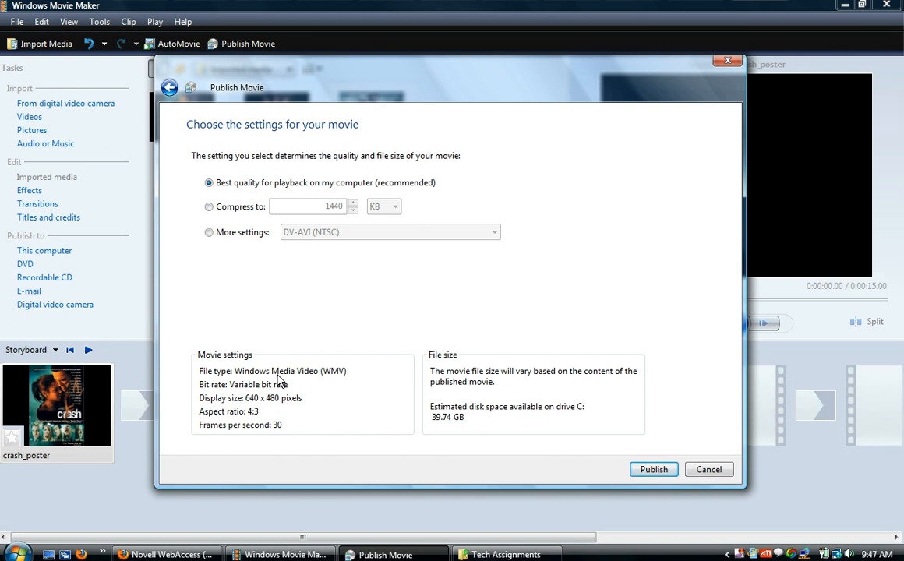
Publish the movie with the best quality for playback on this computer and finish the publishing wizard.
left_click(654, 470)
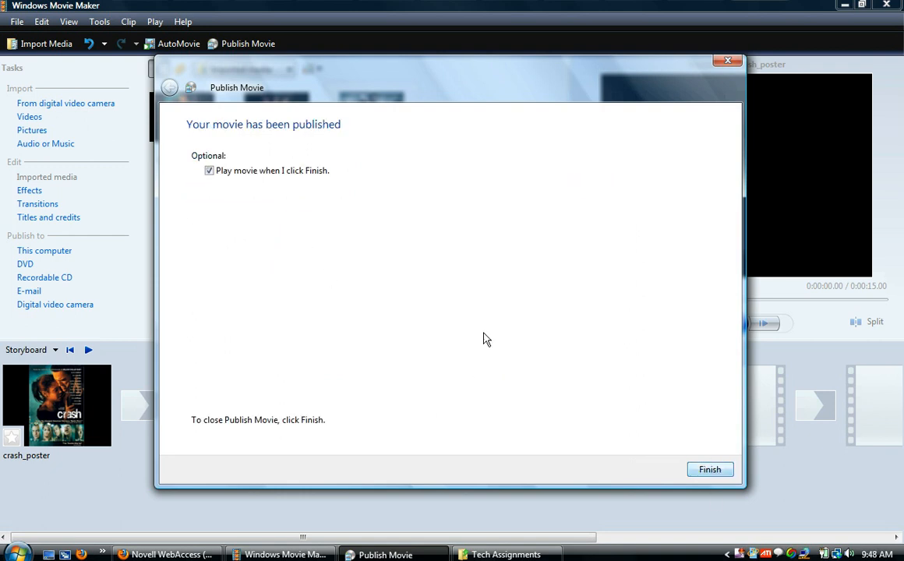
left_click(209, 170)
left_click(209, 171)
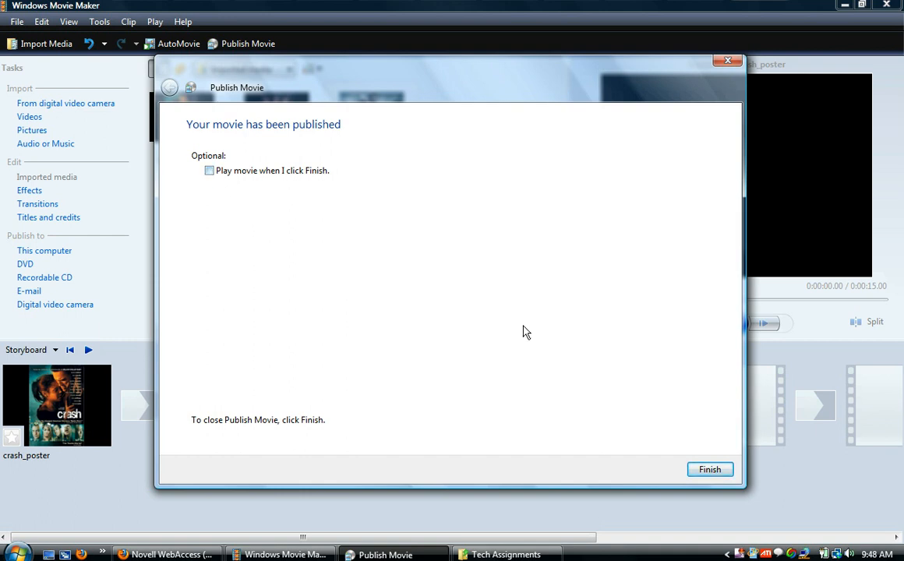
left_click(711, 470)
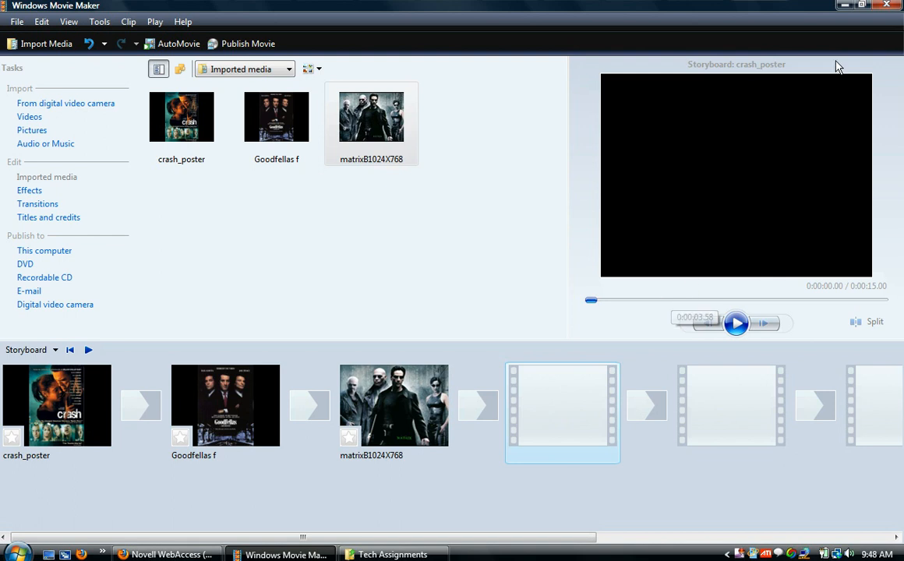
Play the published Movie Storyboard 1 file from the desktop in Windows Media Player, and return to Windows Movie Maker.
left_click(846, 6)
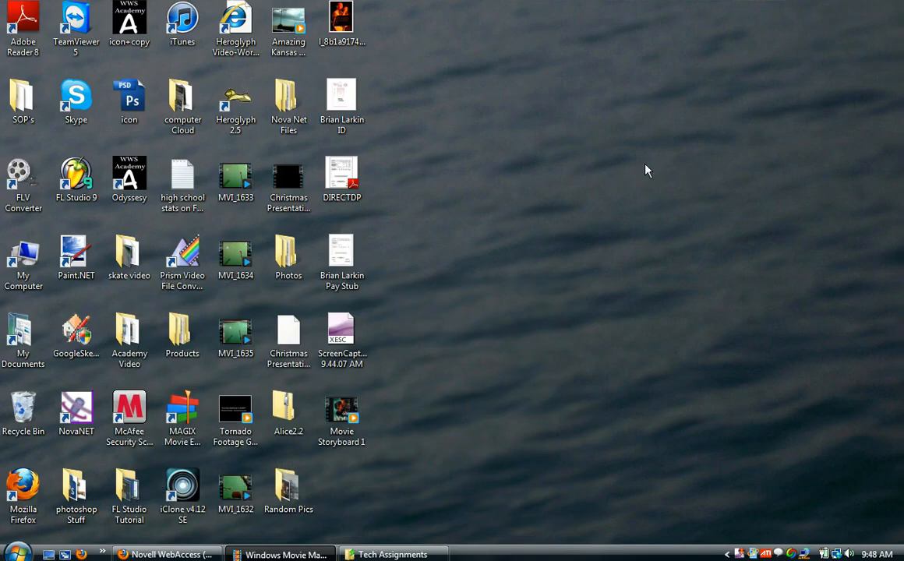
double_click(347, 407)
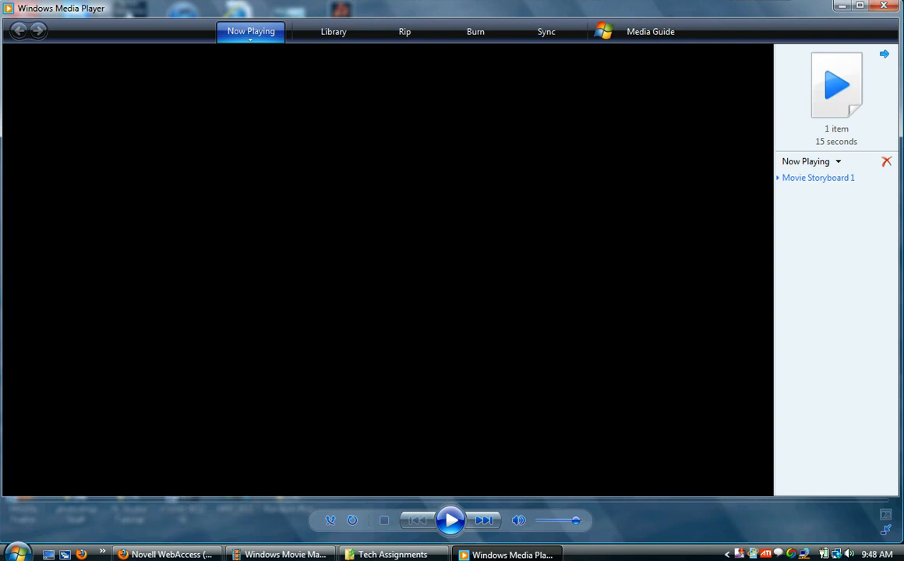
left_click(842, 7)
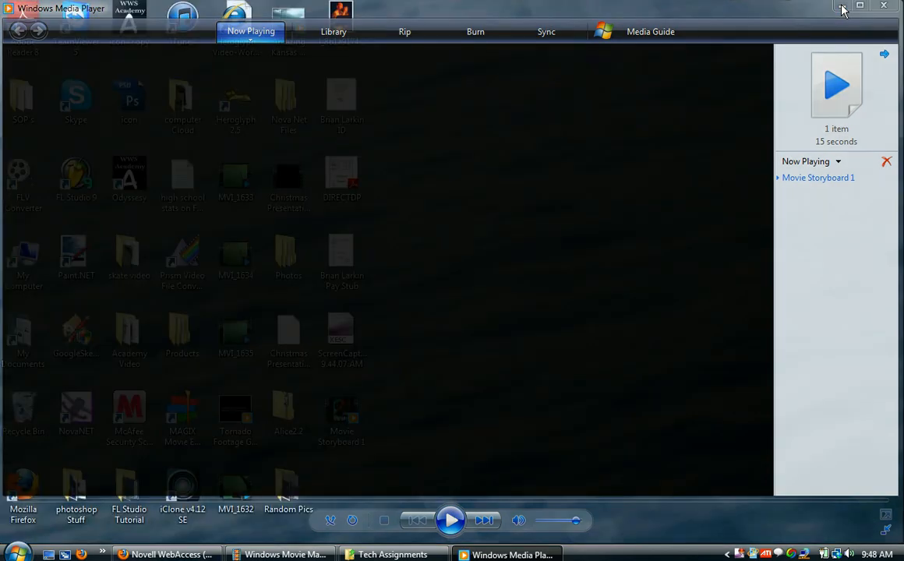
left_click(268, 555)
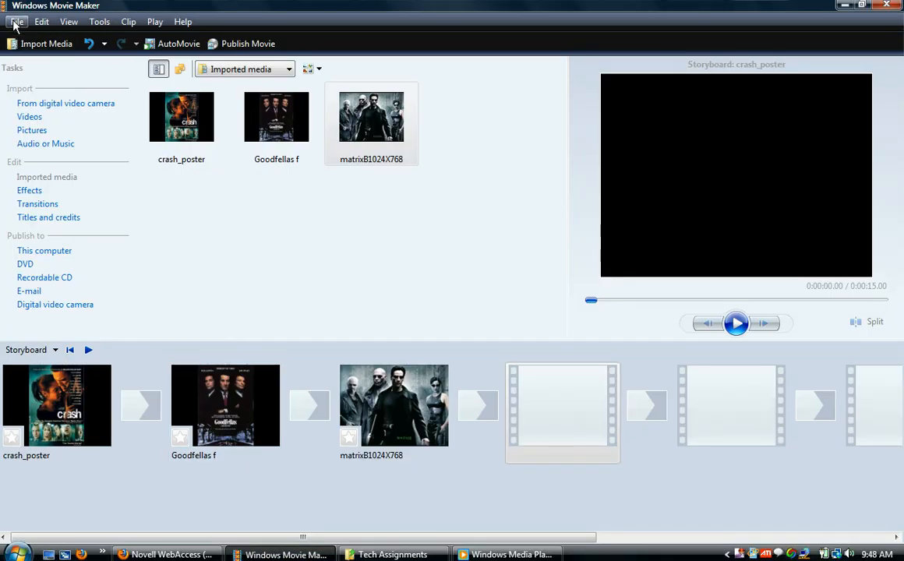
left_click(16, 23)
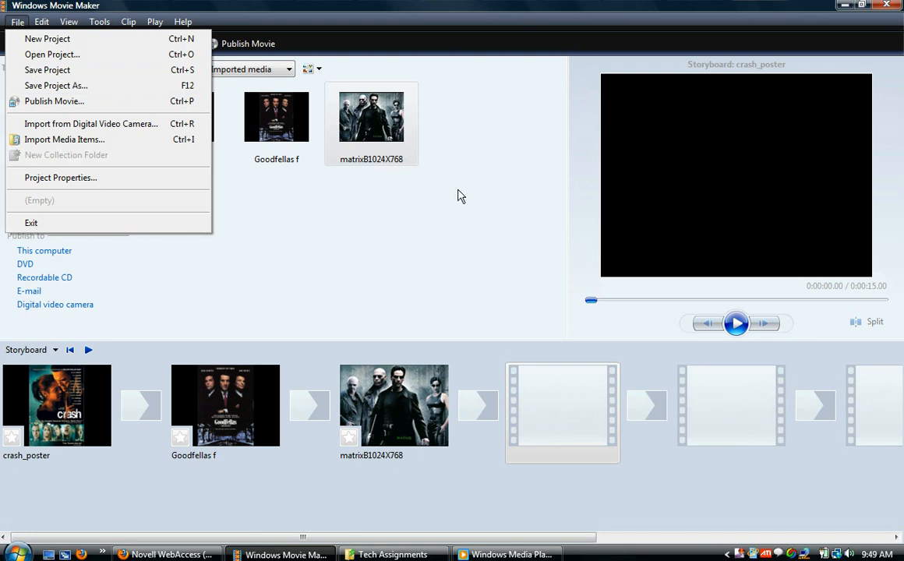
left_click(441, 194)
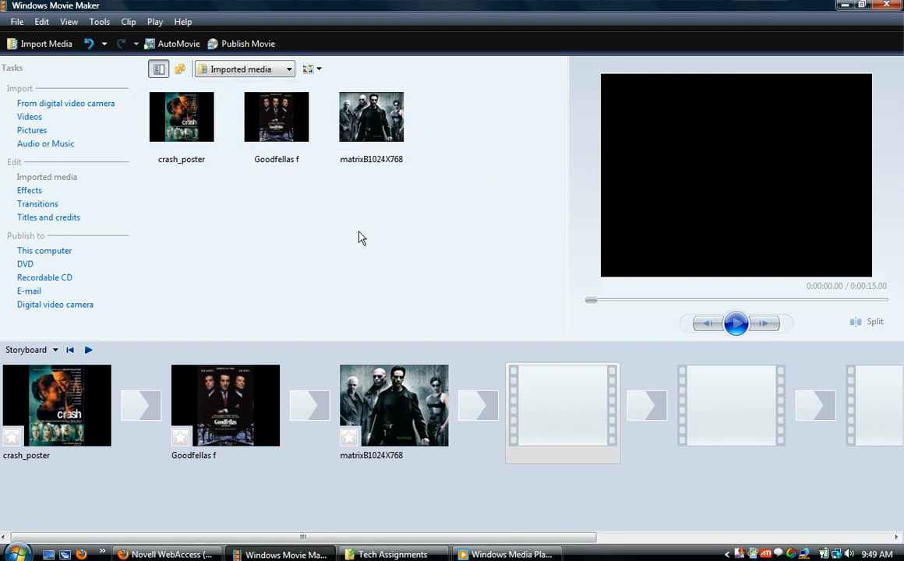
left_click(17, 22)
left_click(351, 277)
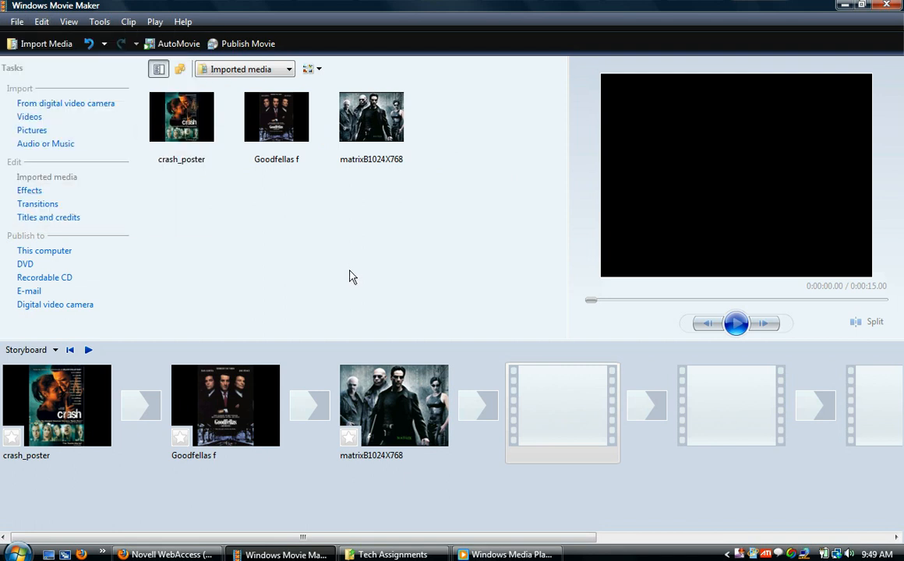